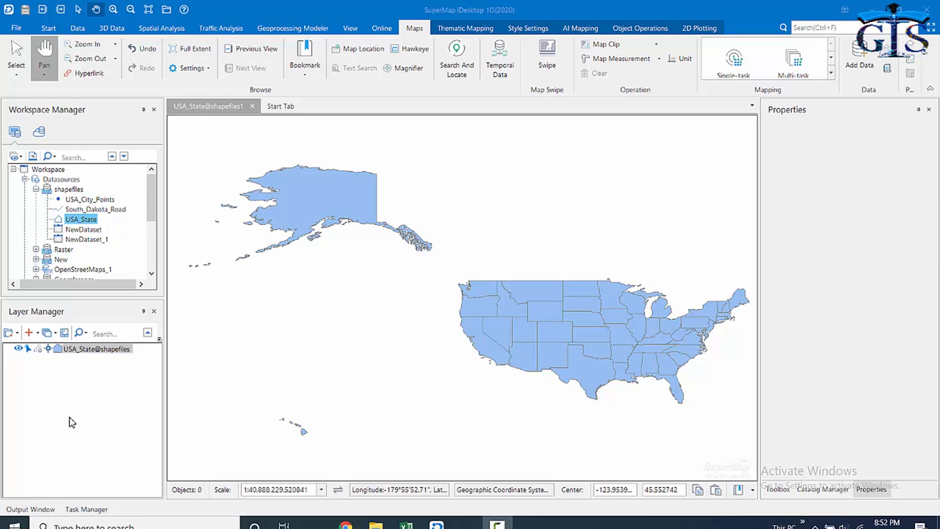
# - Open the attribute table of the USA_State dataset, find the MALES column, and dock the table below the map
pyautogui.rightClick(85, 222)
pyautogui.click(126, 229)
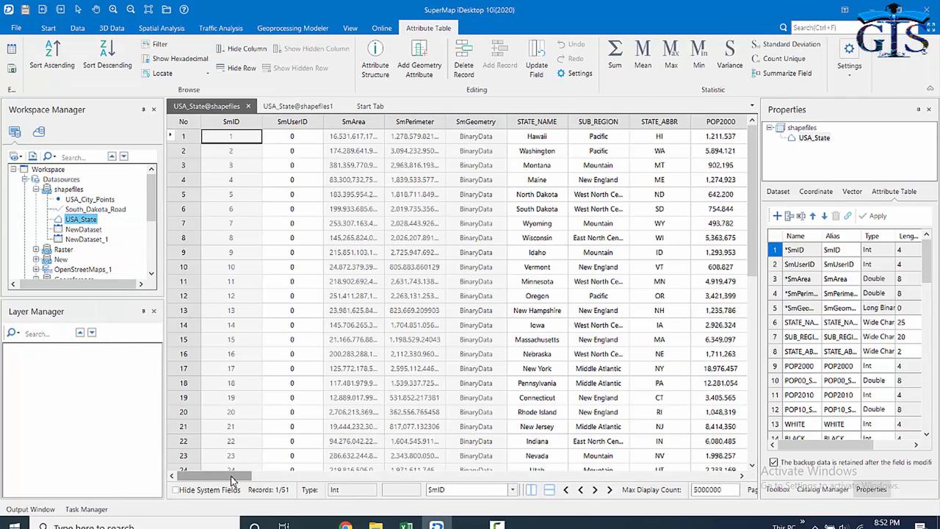
pyautogui.moveTo(232, 479); pyautogui.dragTo(367, 478)
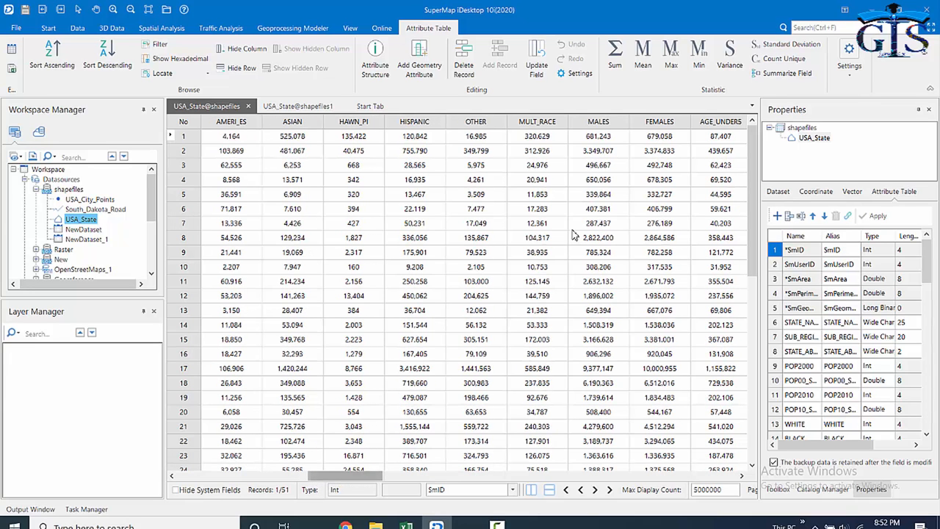
pyautogui.click(601, 122)
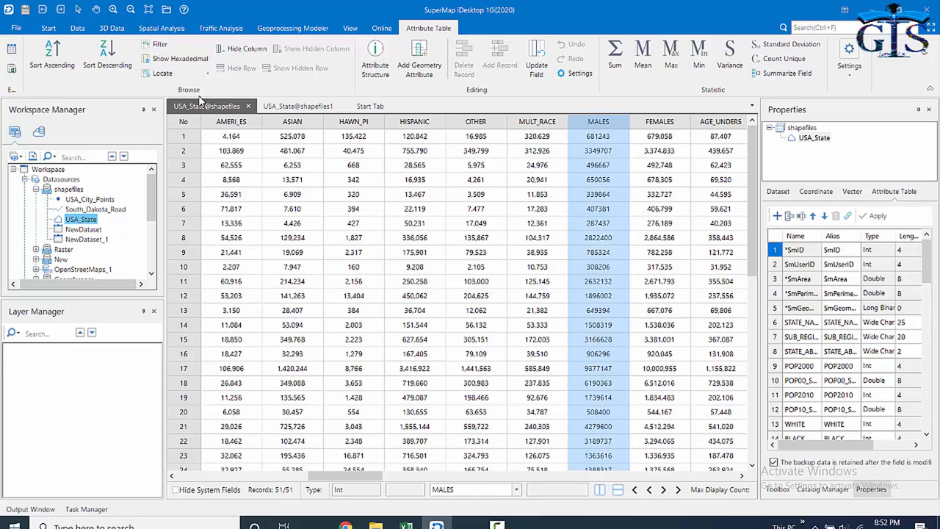
pyautogui.moveTo(210, 105); pyautogui.dragTo(467, 325)
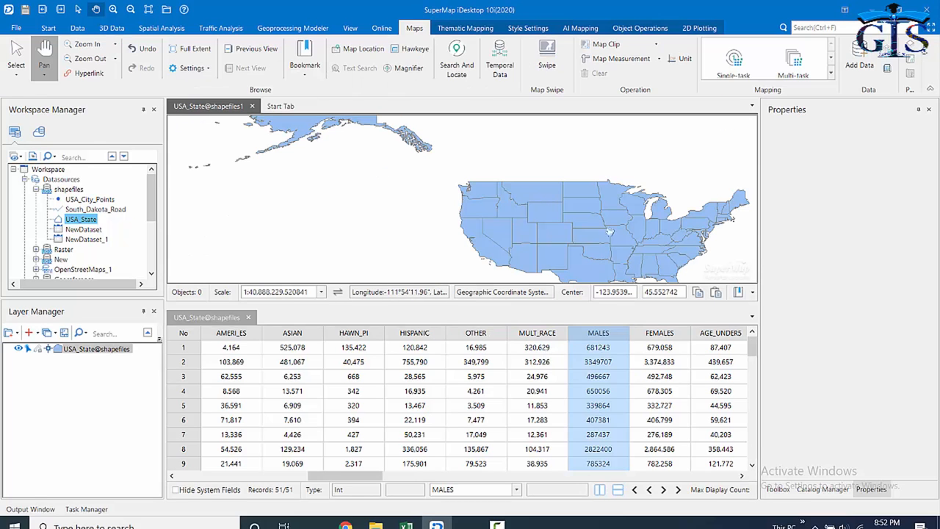
# - Add a new field named MF to the end of the USA_State attribute structure
pyautogui.click(665, 334)
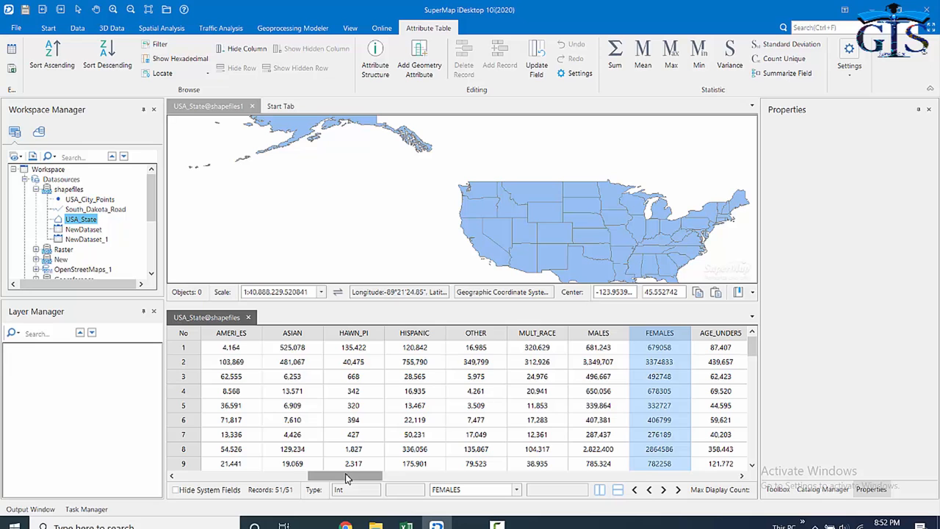
pyautogui.moveTo(345, 476); pyautogui.dragTo(742, 472)
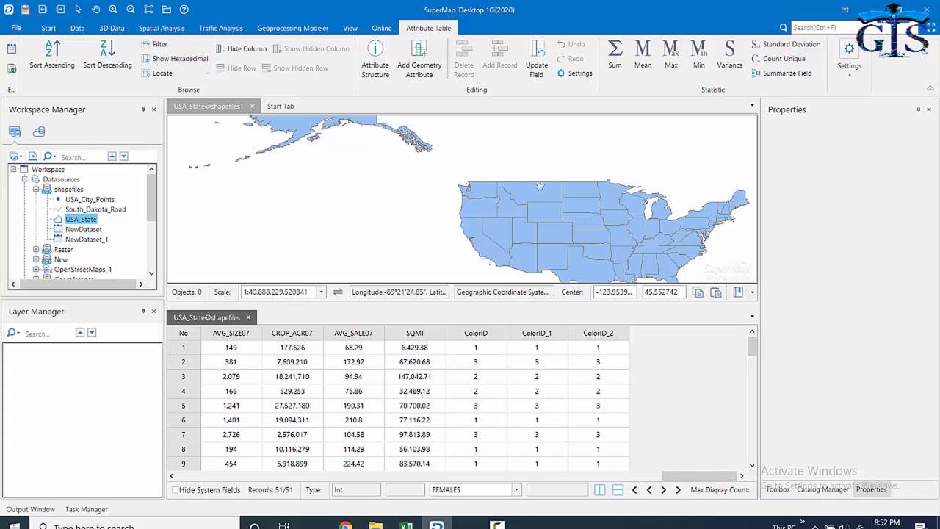
pyautogui.moveTo(703, 476)
pyautogui.mouseDown()
pyautogui.moveTo(593, 480)
pyautogui.moveTo(703, 479)
pyautogui.mouseUp()
pyautogui.click(378, 73)
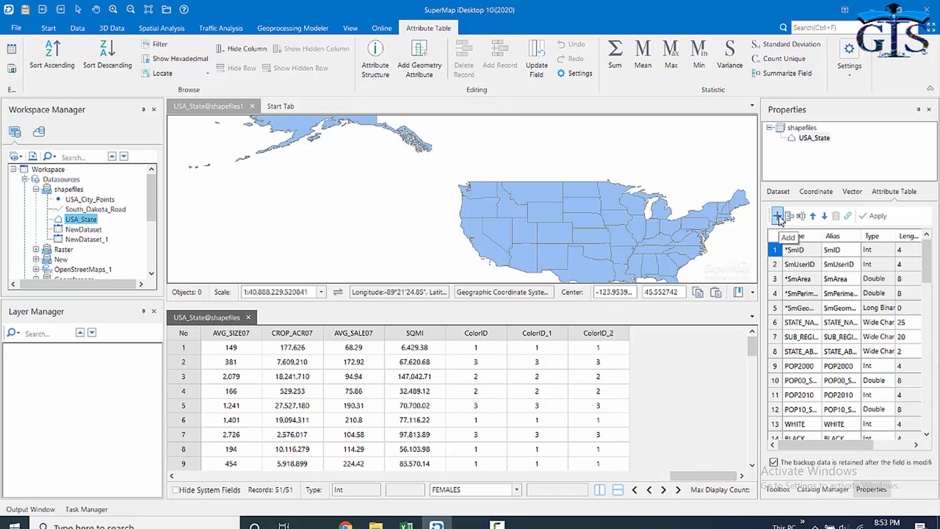
pyautogui.click(778, 216)
pyautogui.click(811, 426)
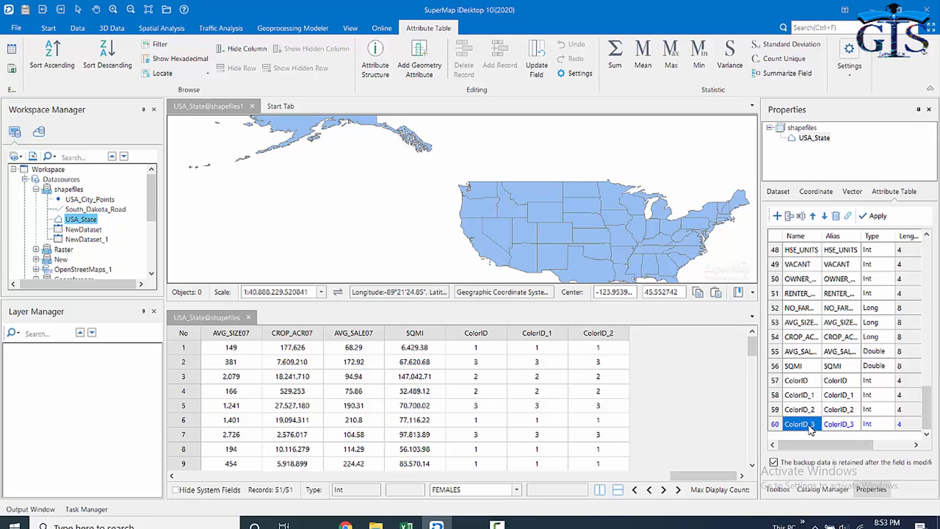
pyautogui.click(811, 427)
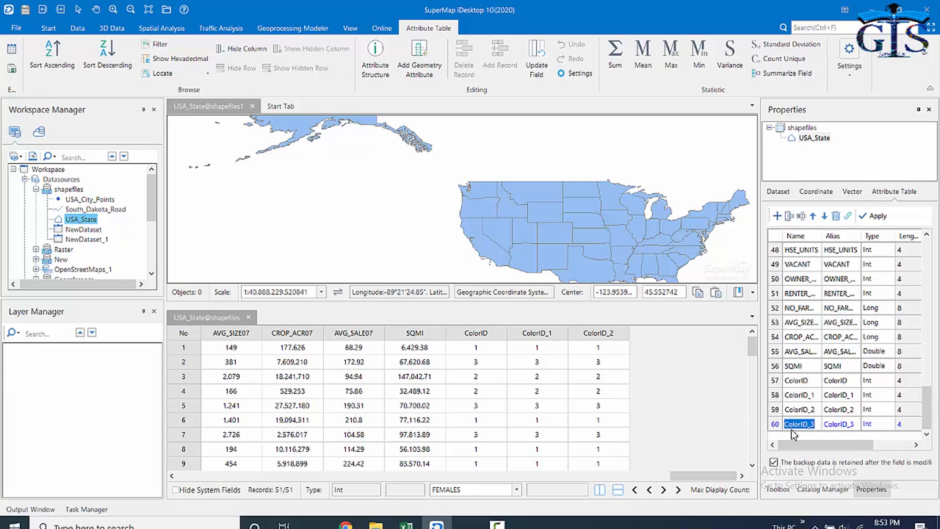
pyautogui.write('MF')
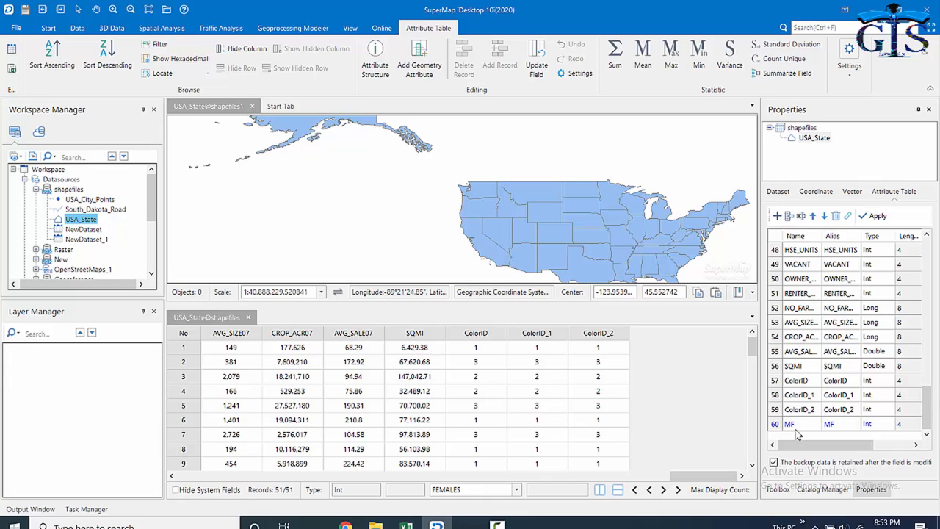
# - Give the MF field the alias MaleFemale and apply the new Int field to the table
pyautogui.click(839, 426)
pyautogui.click(840, 427)
pyautogui.write('MaleFemale')
pyautogui.press('Return')
pyautogui.click(886, 428)
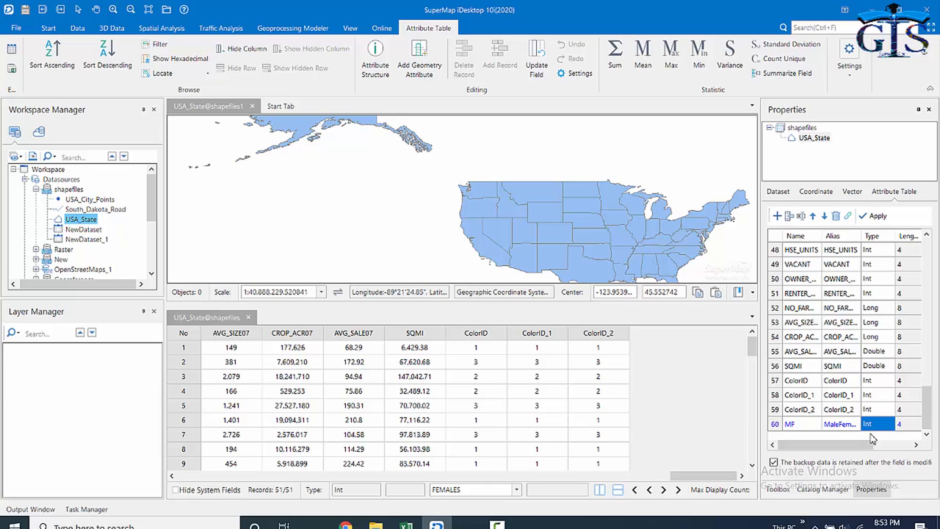
pyautogui.click(877, 216)
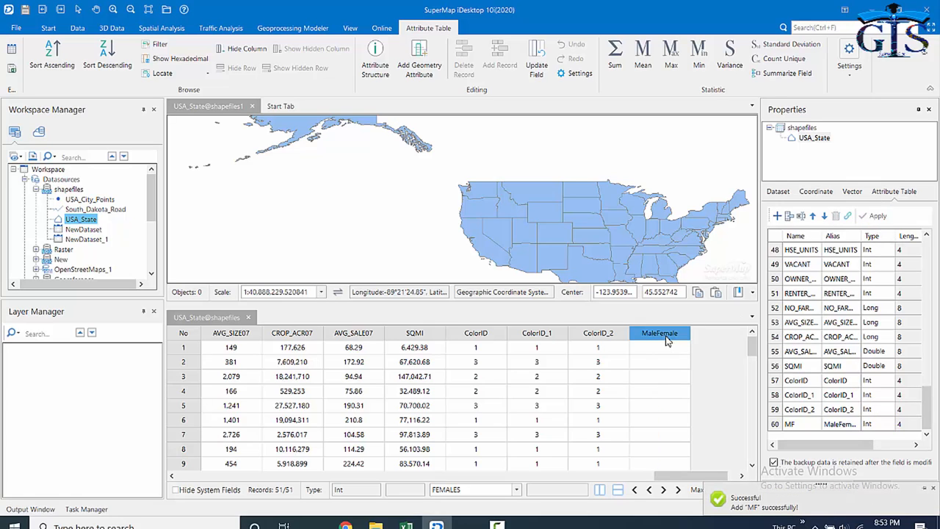
# - Open Update Field for the empty MaleFemale column with MF as the field to update
pyautogui.click(666, 337)
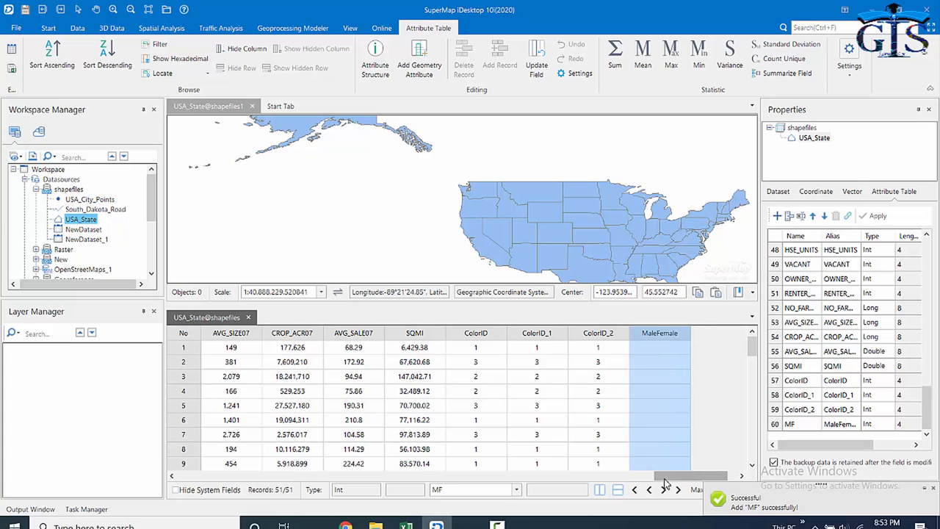
pyautogui.rightClick(659, 337)
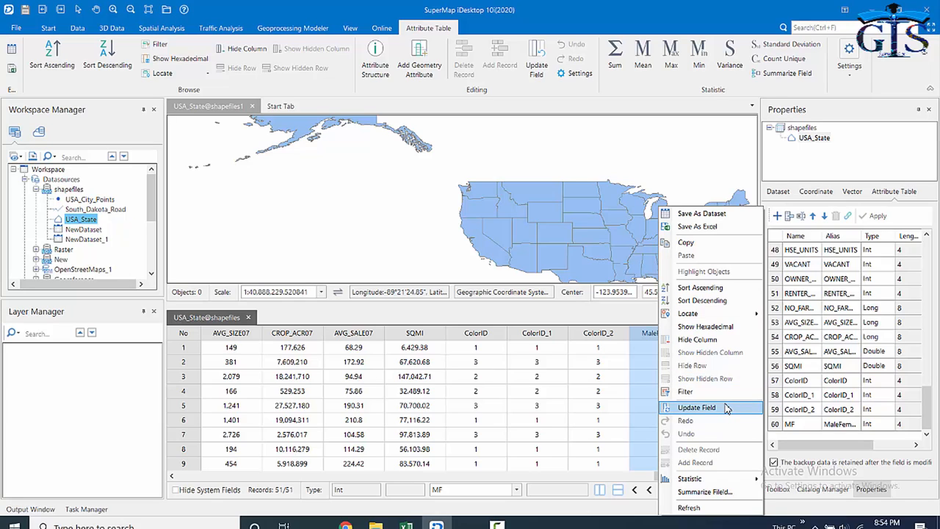
pyautogui.click(441, 28)
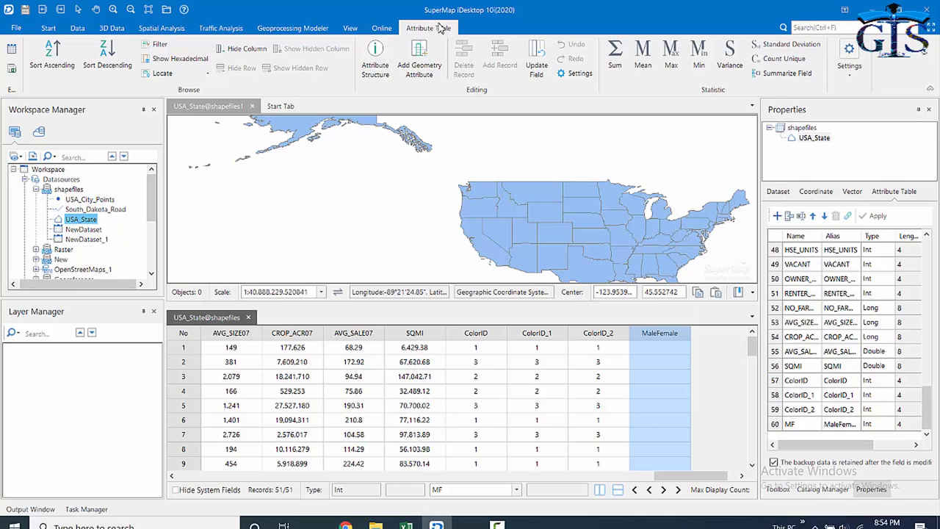
pyautogui.click(538, 72)
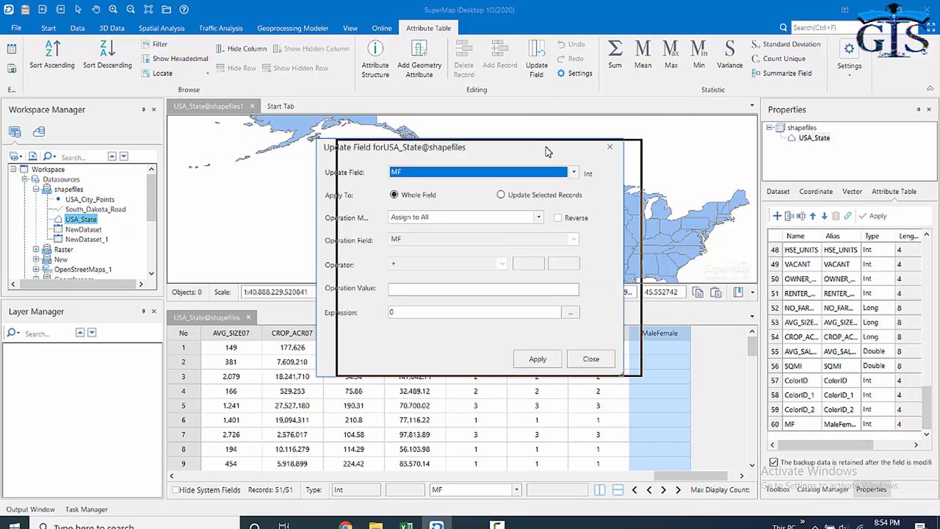
pyautogui.moveTo(527, 150); pyautogui.dragTo(546, 151)
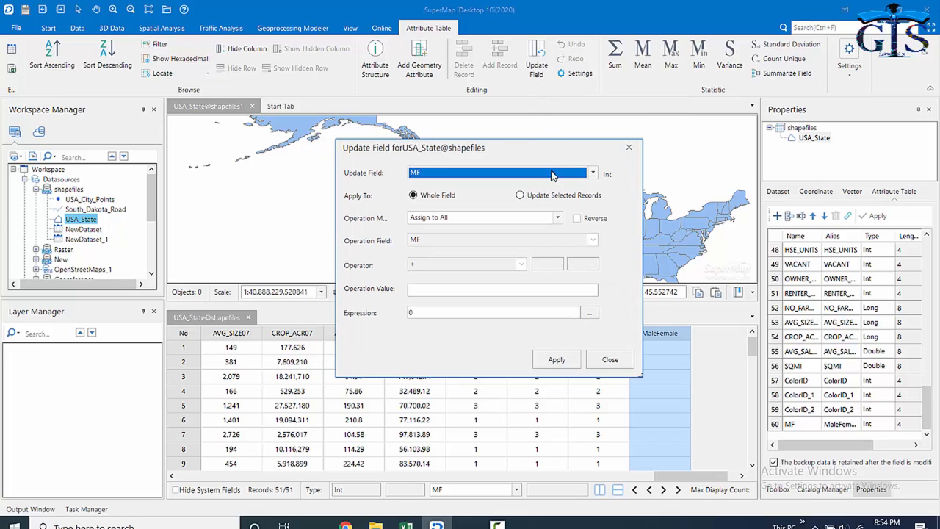
pyautogui.click(593, 174)
pyautogui.click(594, 176)
# - Build the SQL expression MALES + FEMALES and apply it to the whole MF field
pyautogui.click(588, 312)
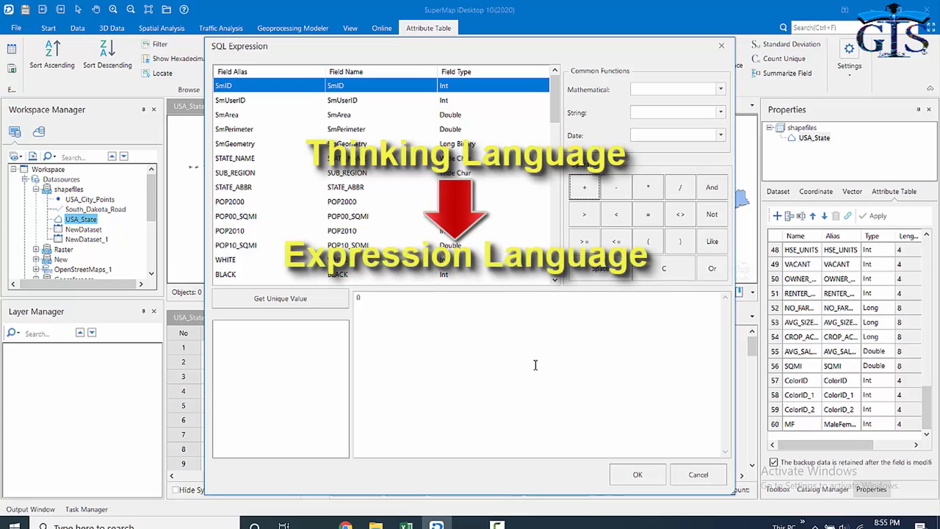
pyautogui.doubleClick(357, 299)
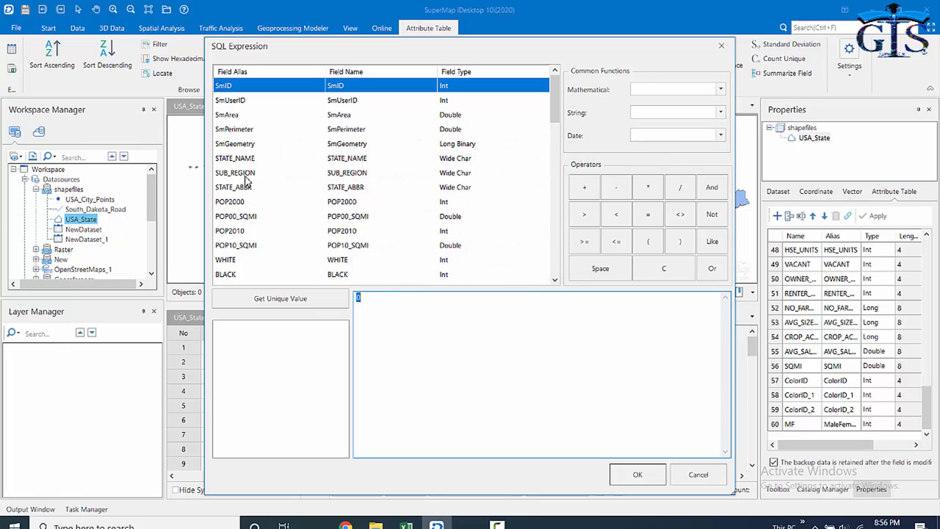
pyautogui.scroll(-3, 246, 169)
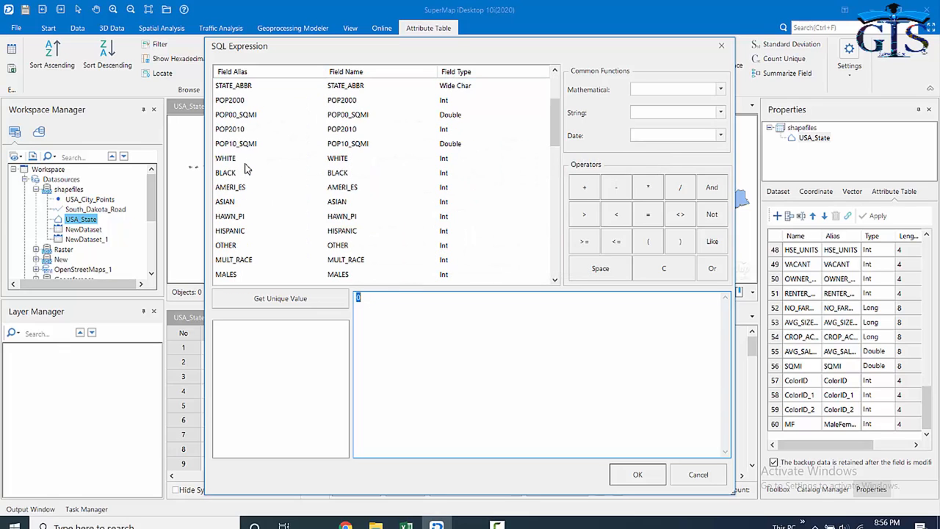
pyautogui.scroll(-6, 242, 218)
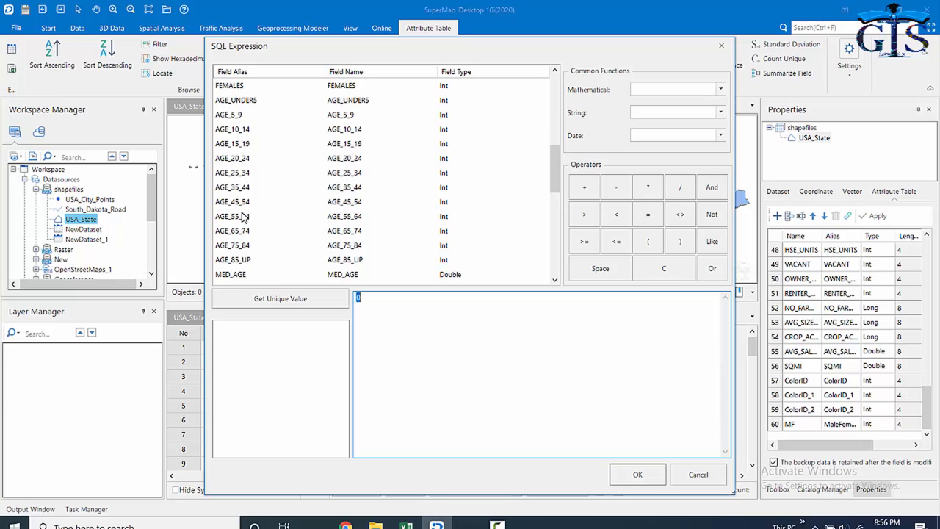
pyautogui.scroll(3, 242, 218)
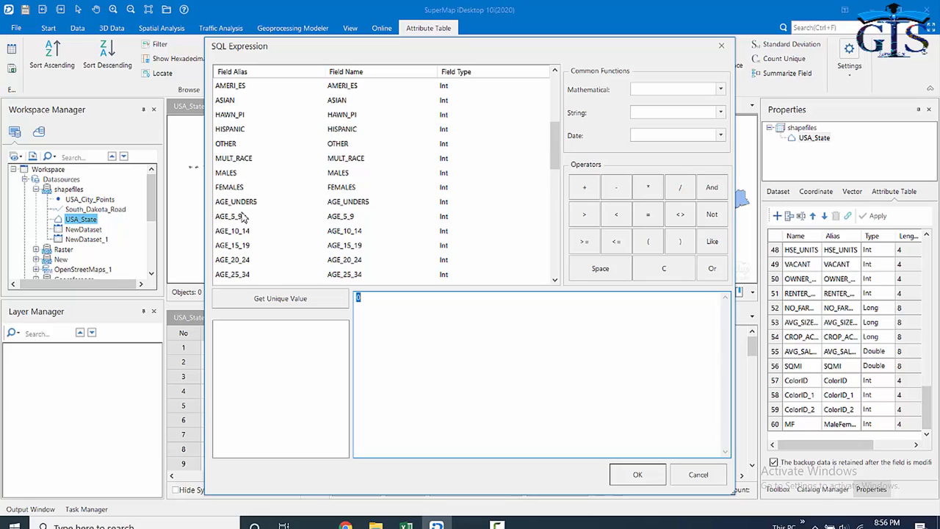
pyautogui.doubleClick(227, 172)
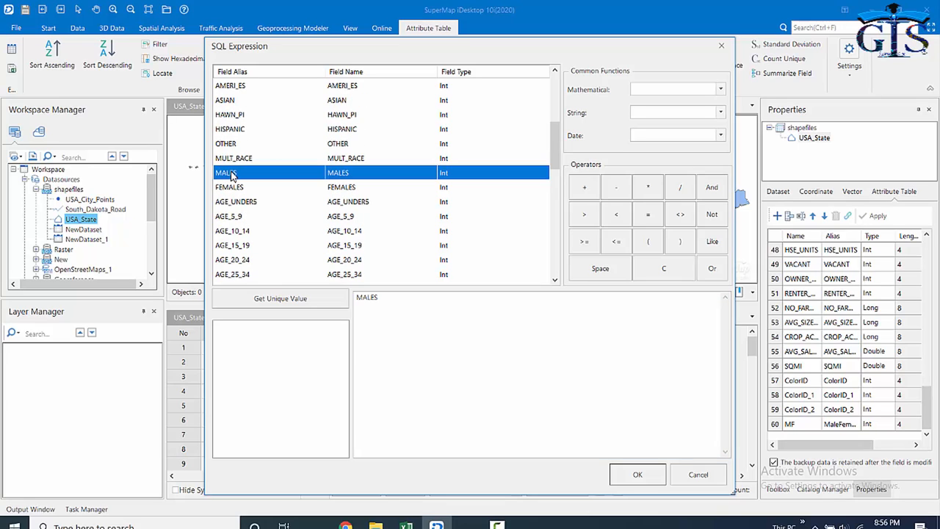
pyautogui.click(584, 187)
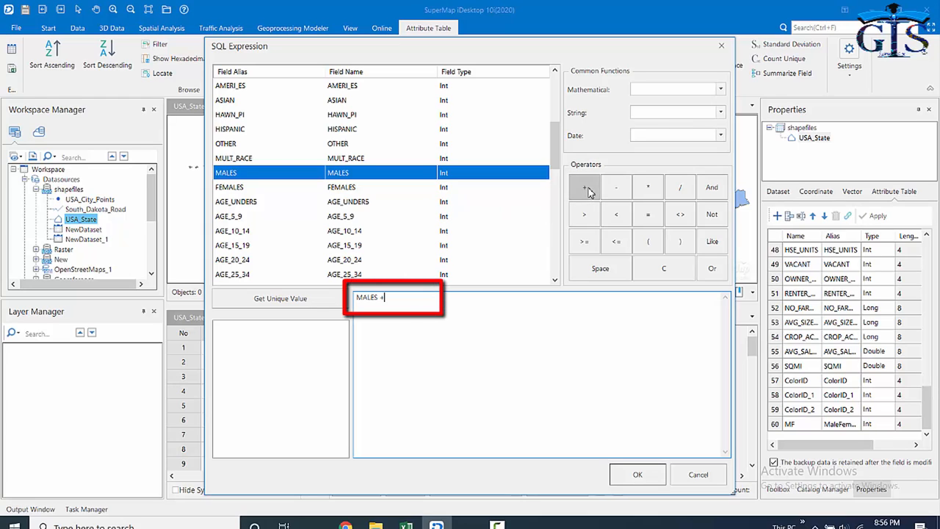
pyautogui.doubleClick(229, 187)
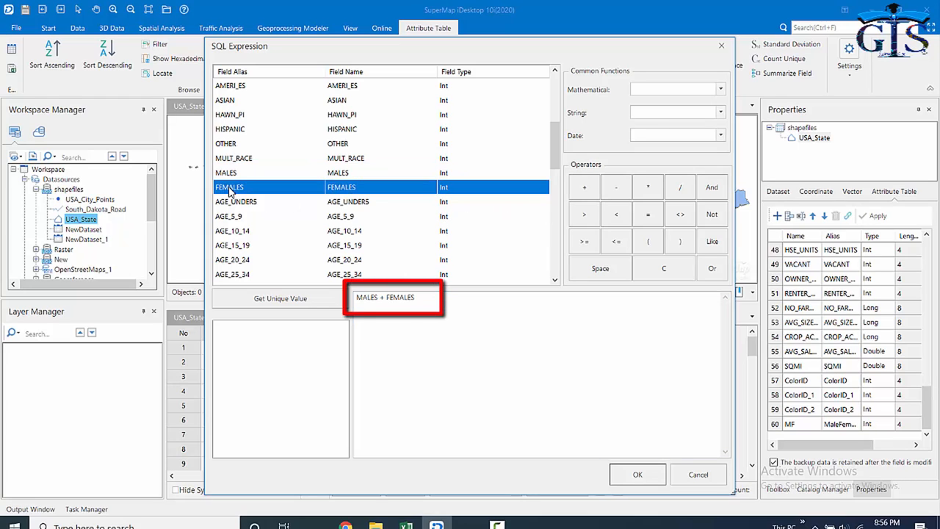
pyautogui.click(637, 475)
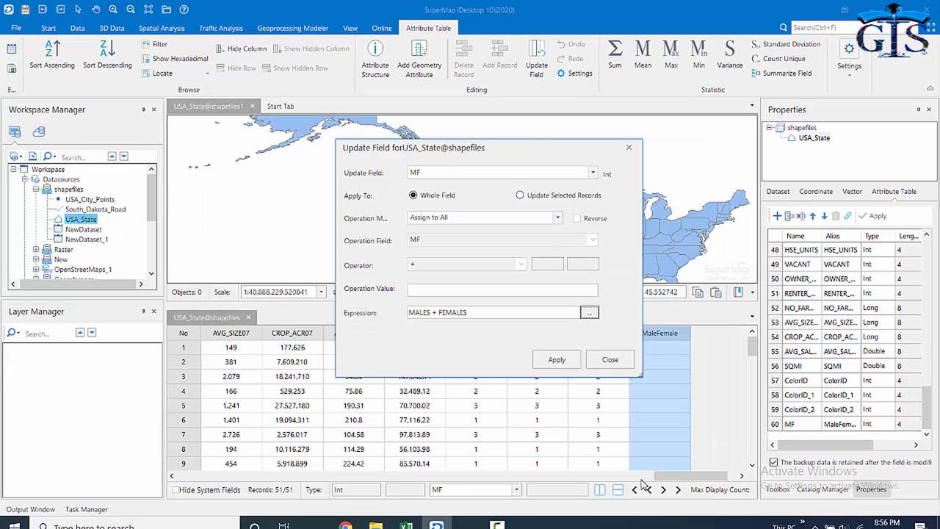
pyautogui.click(558, 360)
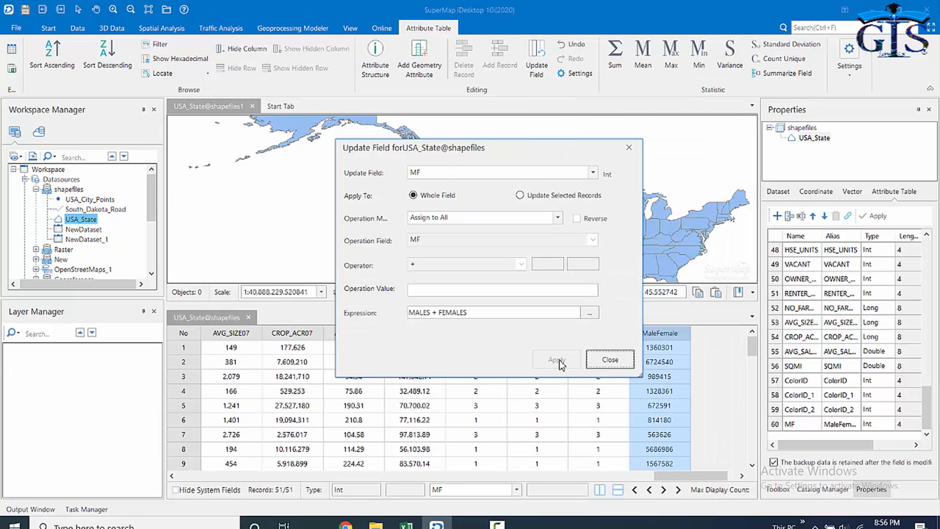
pyautogui.click(615, 361)
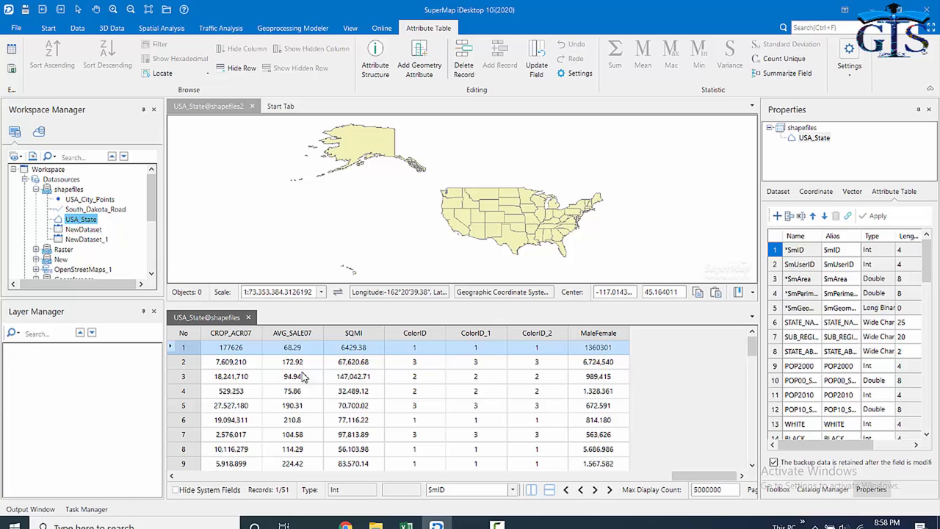
# - Compare the first record's MALES and FEMALES values with its MaleFemale value
pyautogui.moveTo(716, 478); pyautogui.dragTo(394, 467)
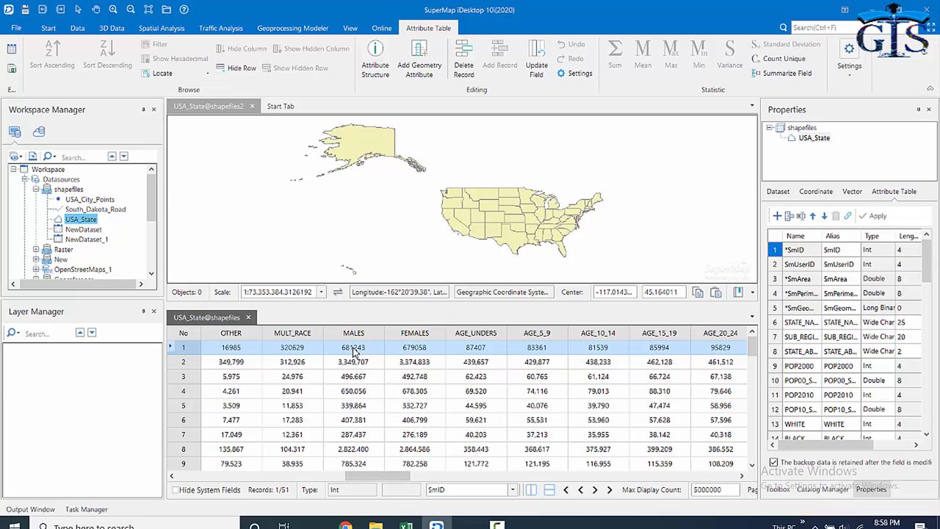
pyautogui.moveTo(373, 477); pyautogui.dragTo(699, 476)
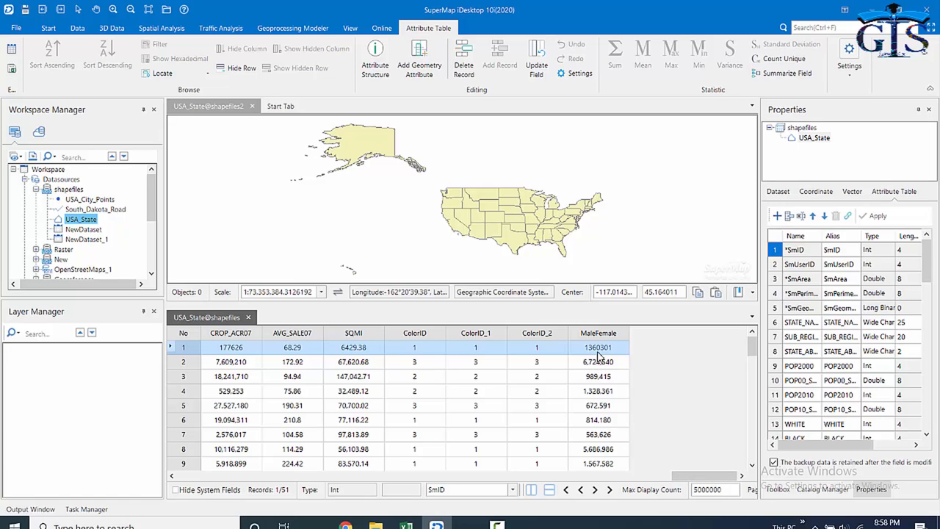